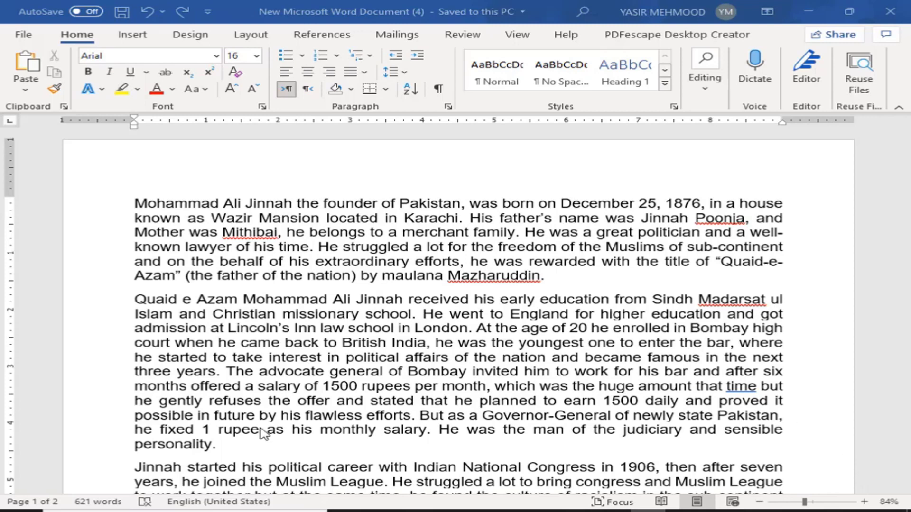
Step: Look over the first page, selecting the first two paragraphs and separately the opening lines of the third paragraph
scroll(244, 417, down, 1)
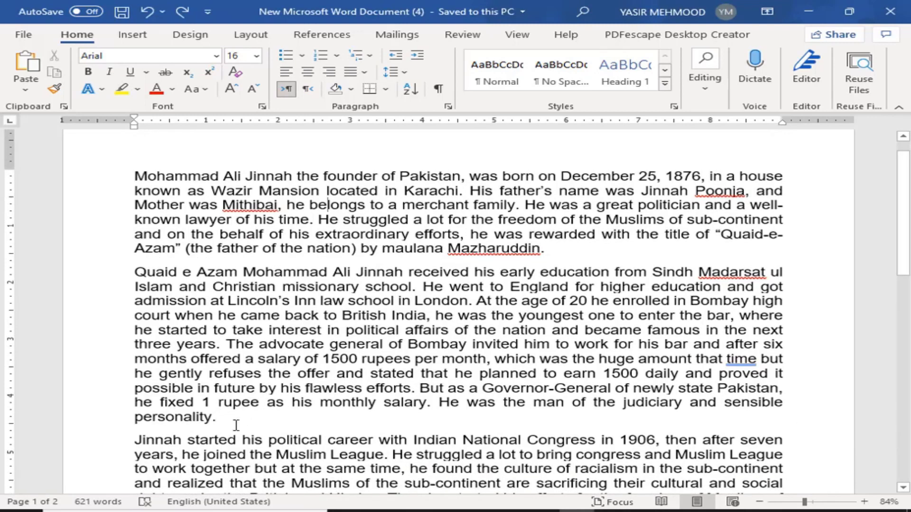
scroll(236, 425, down, 1)
drag(82, 149, 94, 402)
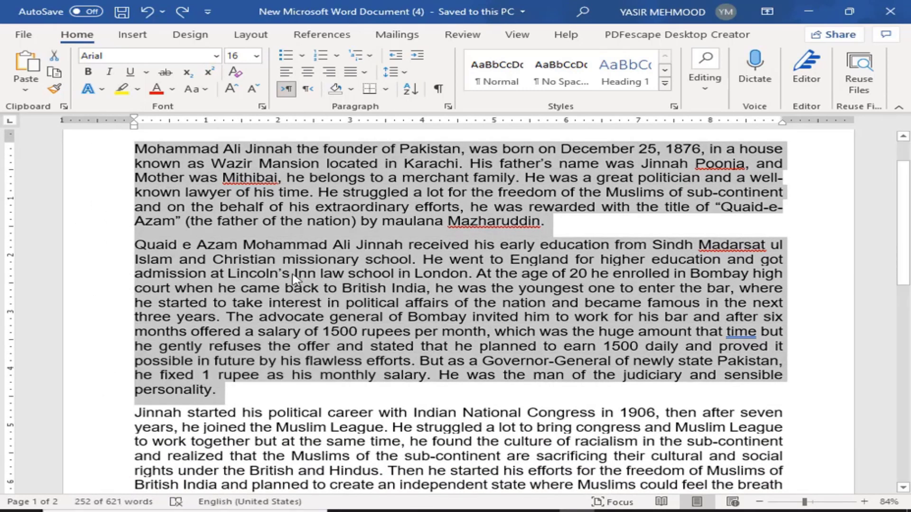
click(263, 394)
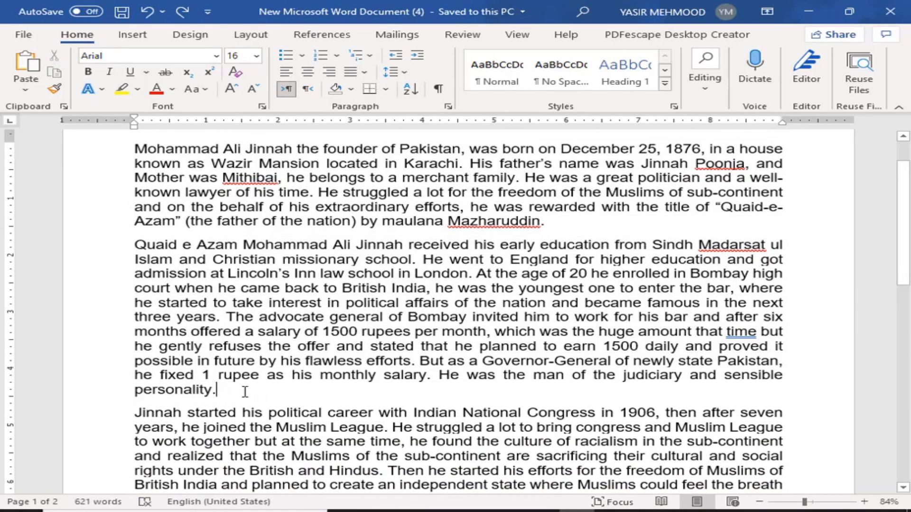
scroll(245, 392, down, 2)
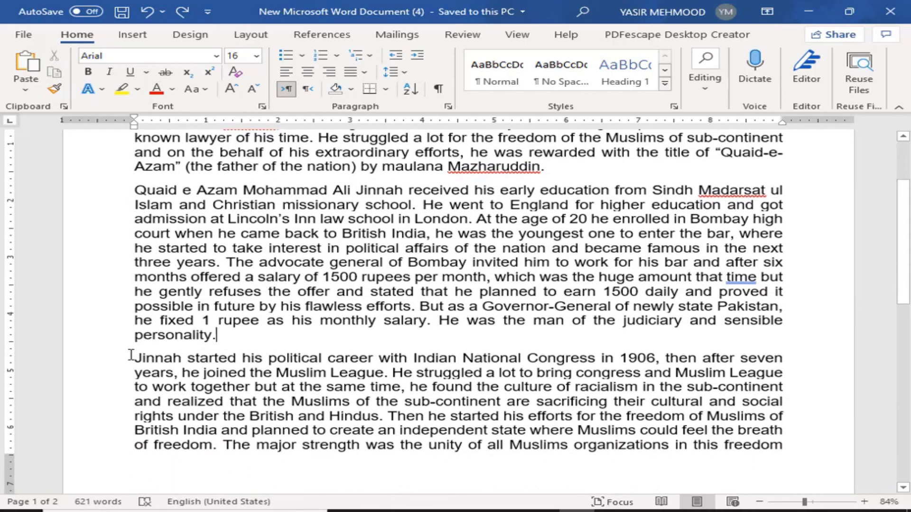
drag(131, 356, 175, 445)
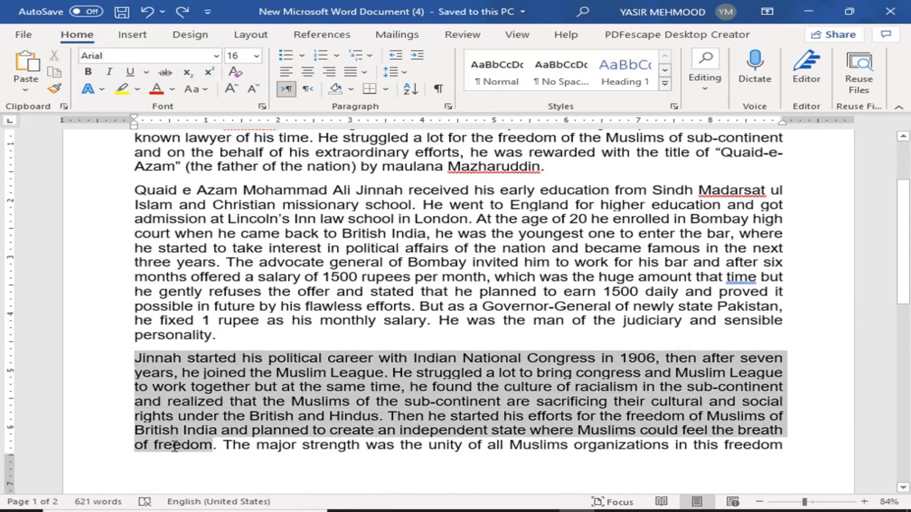
click(294, 464)
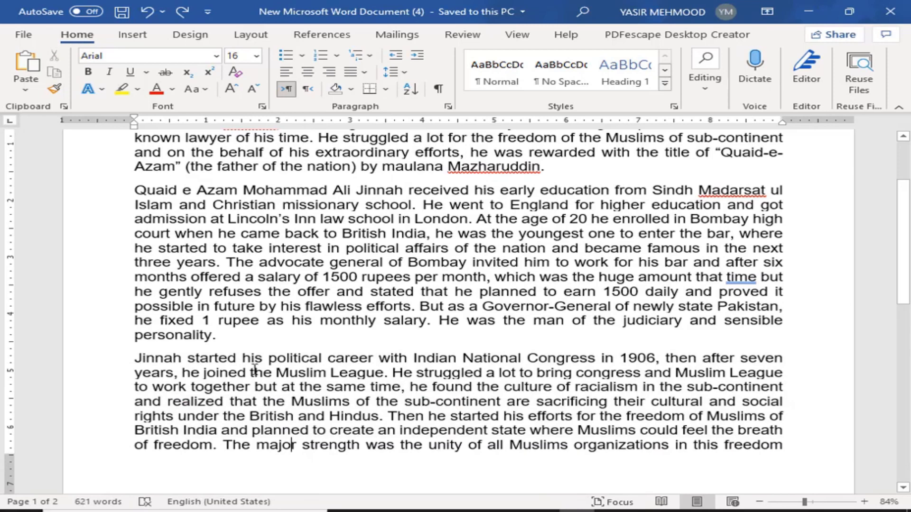
click(243, 344)
scroll(243, 344, up, 3)
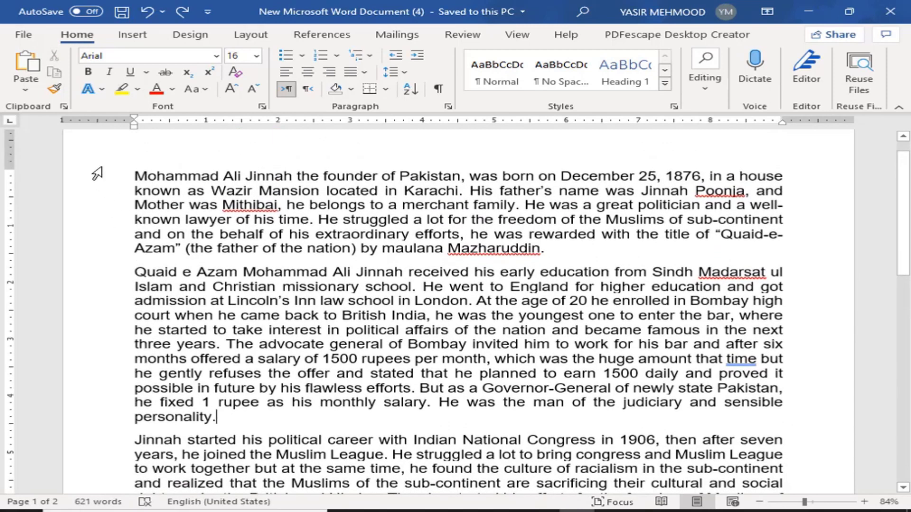
Step: Select the first two paragraphs again, clear the selection, and examine where the third paragraph begins
drag(98, 175, 227, 378)
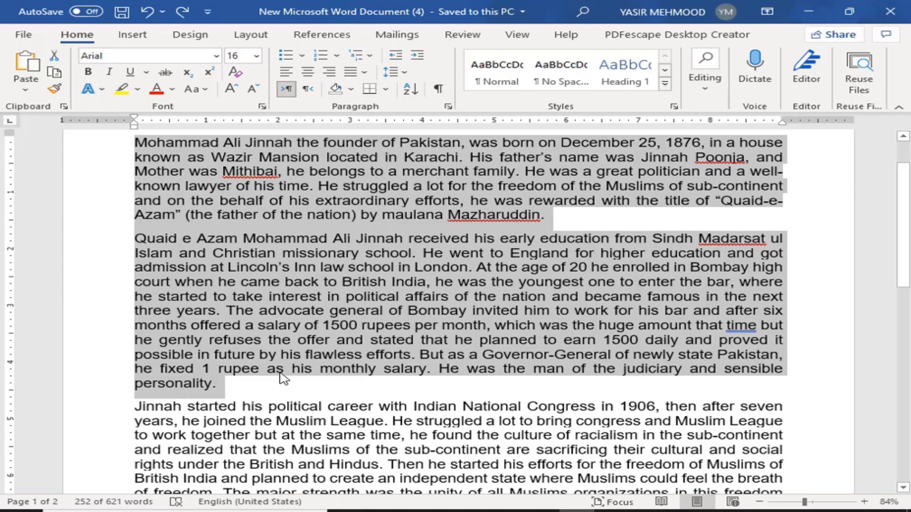
scroll(142, 380, down, 1)
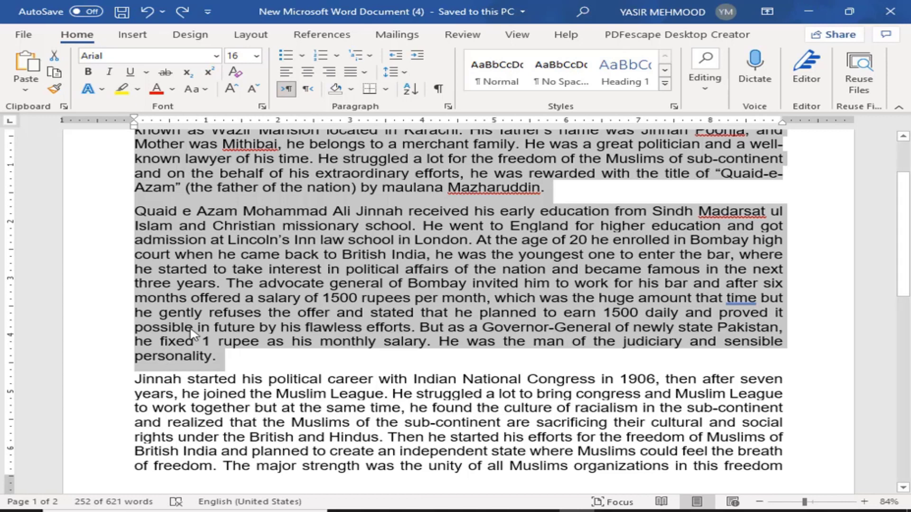
scroll(195, 333, up, 2)
click(203, 200)
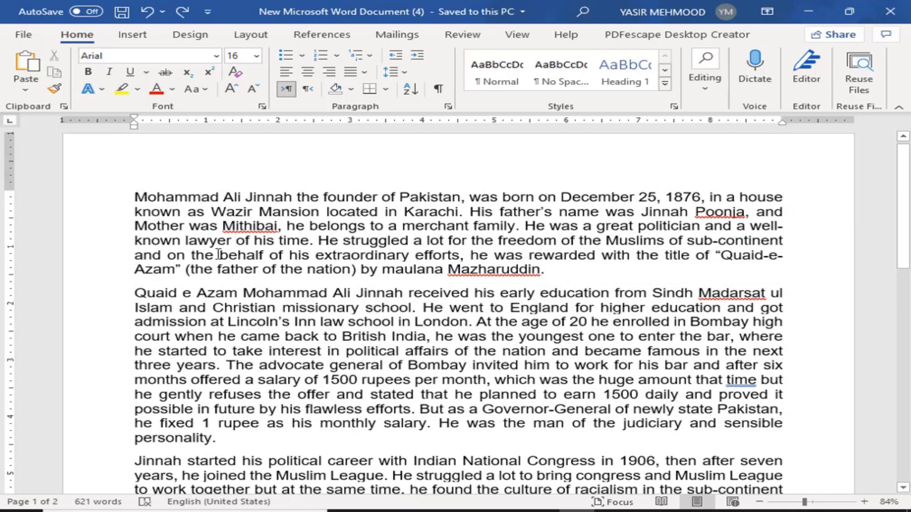
scroll(218, 255, down, 3)
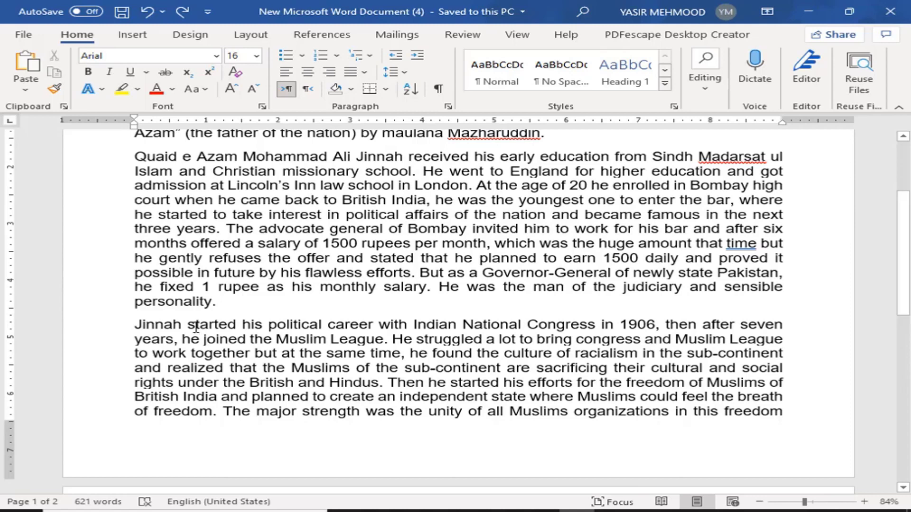
scroll(196, 328, up, 1)
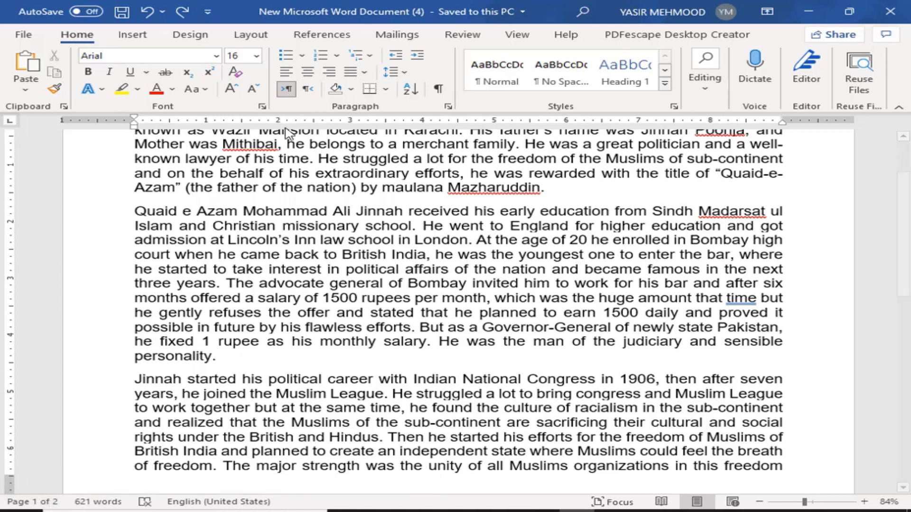
scroll(306, 184, up, 1)
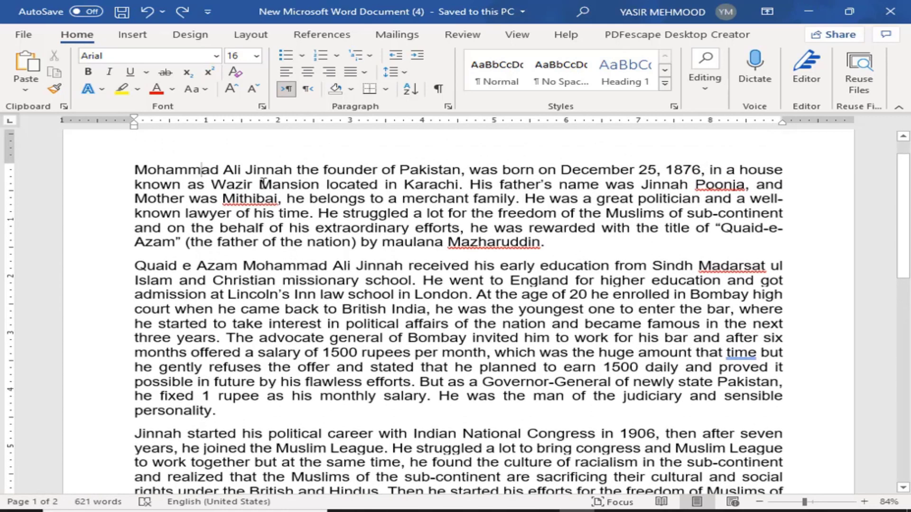
Step: Copy the name "Mohammad Ali Jinnah" from the start of the first paragraph
drag(133, 170, 266, 186)
click(266, 187)
drag(134, 170, 458, 171)
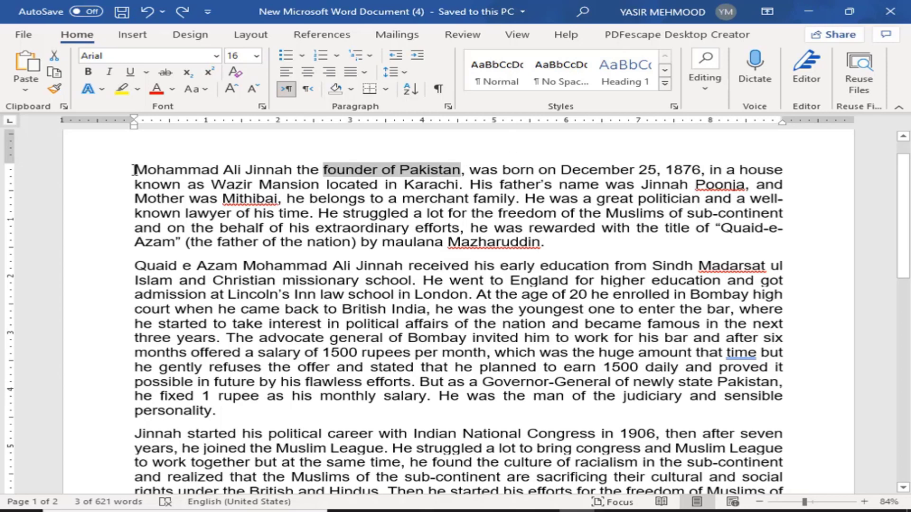
drag(135, 170, 269, 173)
key(ctrl+c)
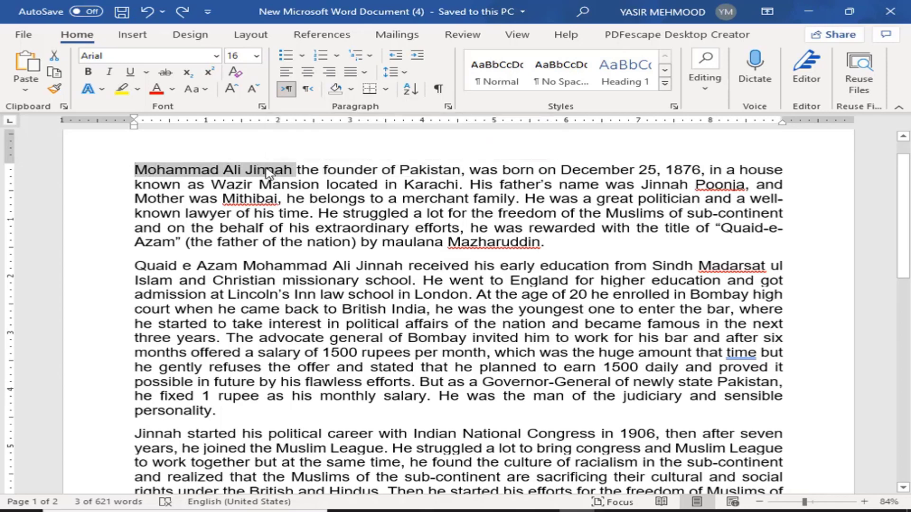
Step: Paste the copied name into the first page's header and return to the body text
scroll(317, 156, up, 1)
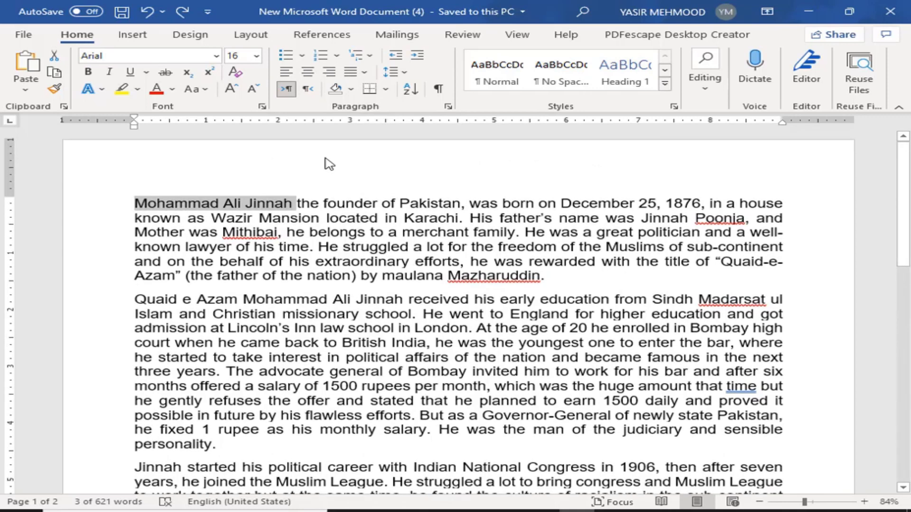
click(332, 166)
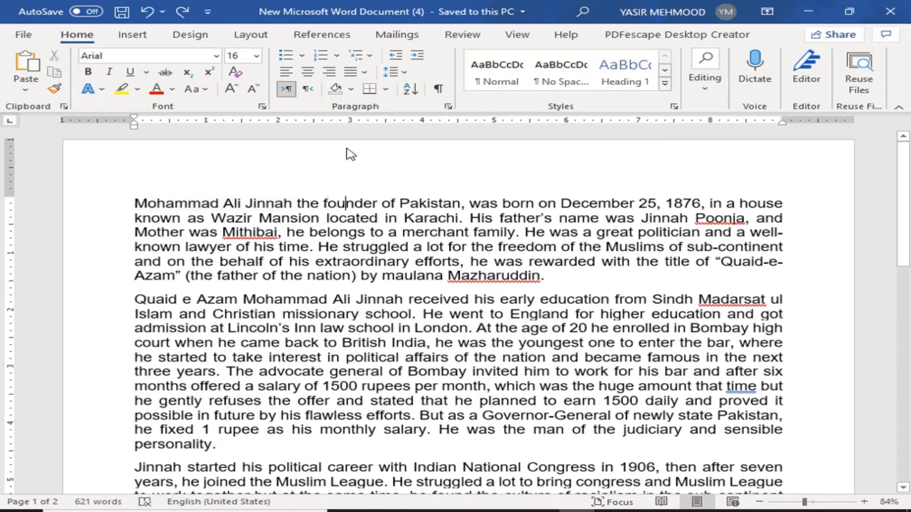
double_click(348, 149)
key(ctrl+v)
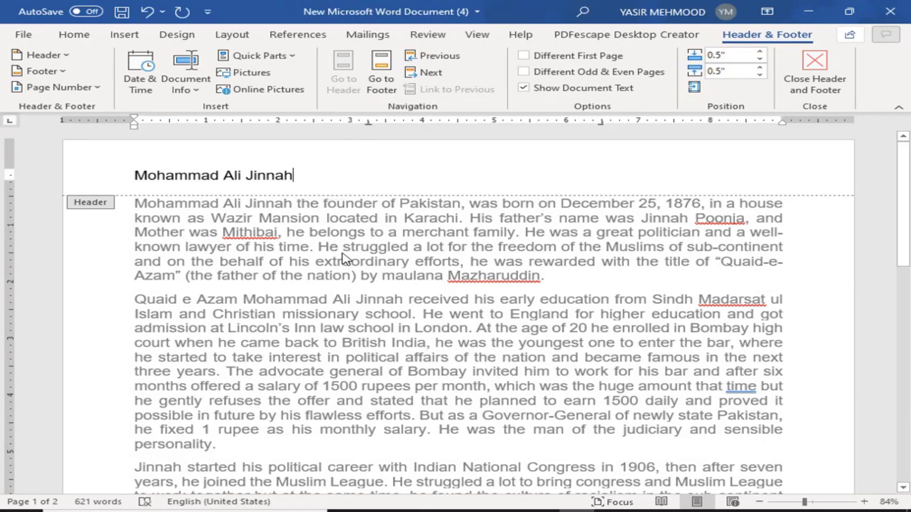
double_click(346, 204)
Step: Compare the header on both pages and undo the header text
scroll(139, 339, down, 7)
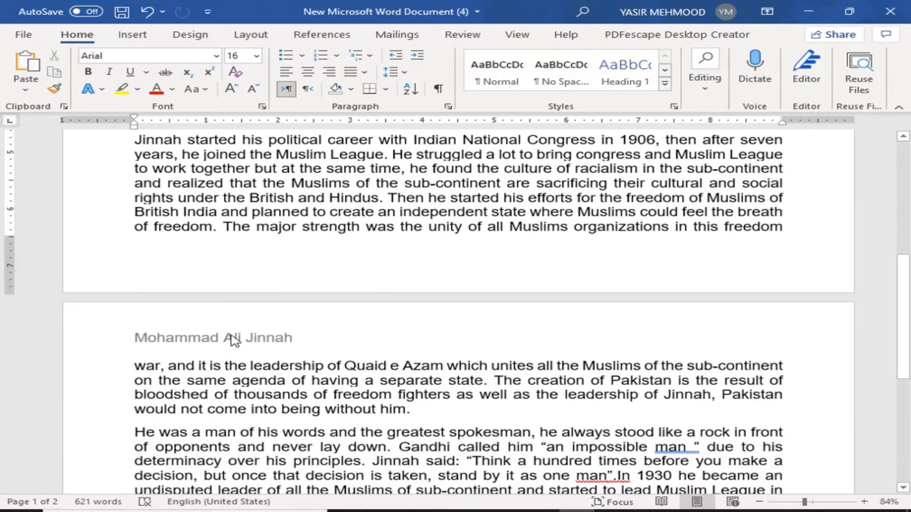
scroll(264, 340, up, 7)
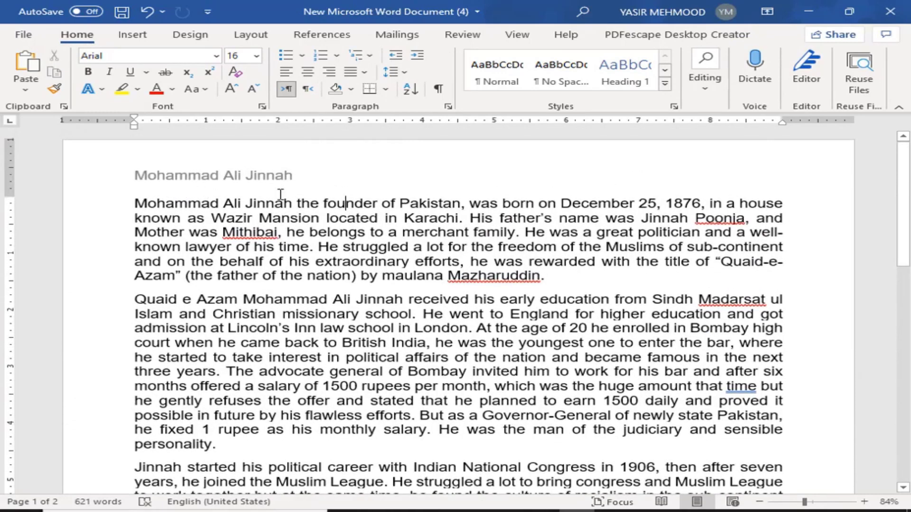
scroll(144, 379, down, 5)
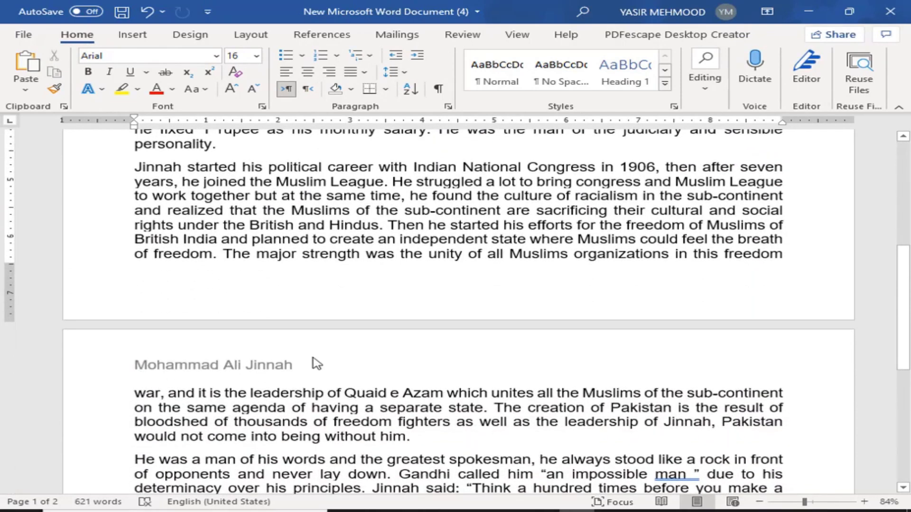
scroll(317, 364, up, 5)
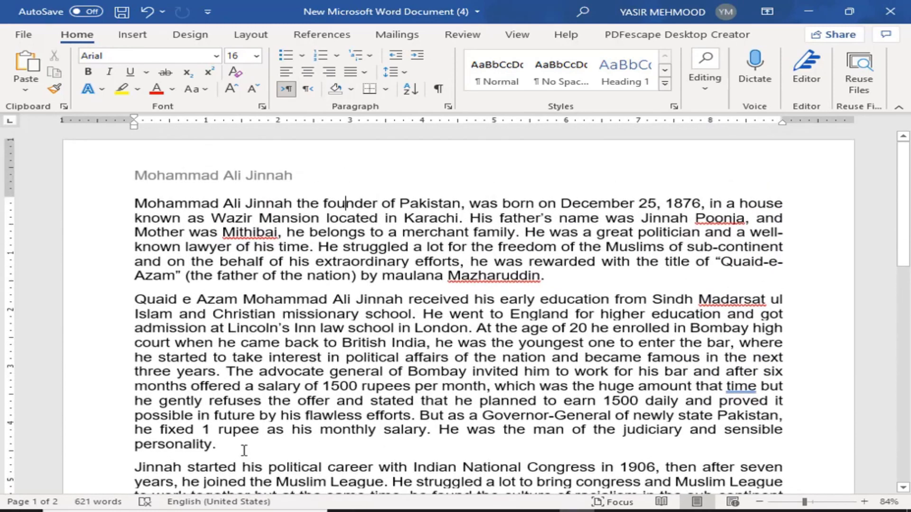
key(ctrl+z)
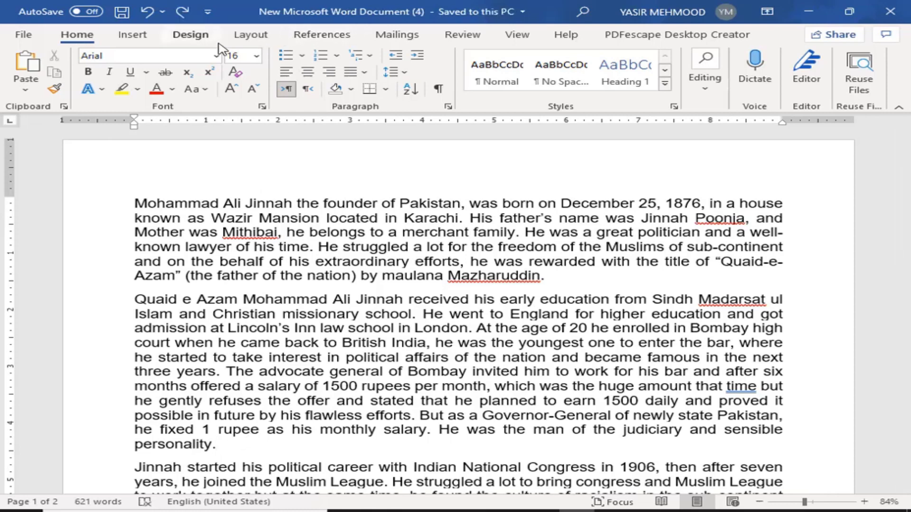
Step: Insert a page break after the second paragraph, before "Jinnah started his political career", and review the resulting pages
click(249, 35)
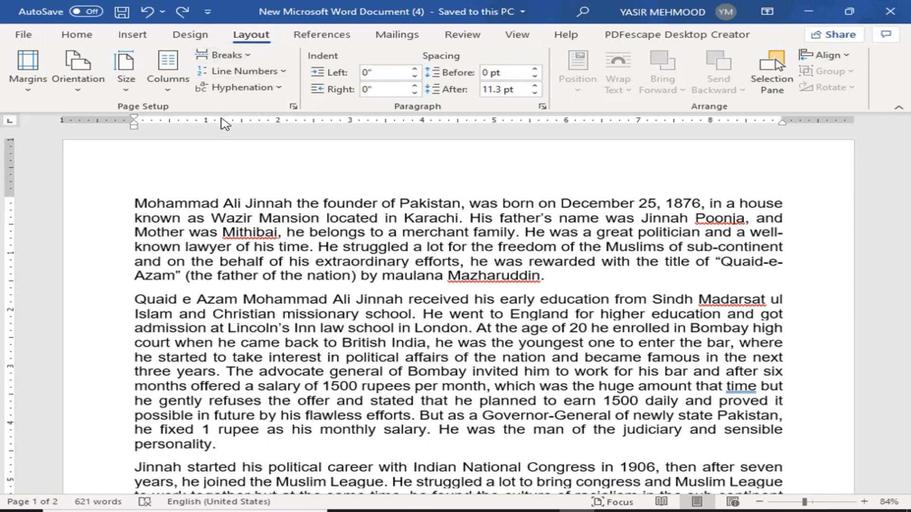
click(243, 57)
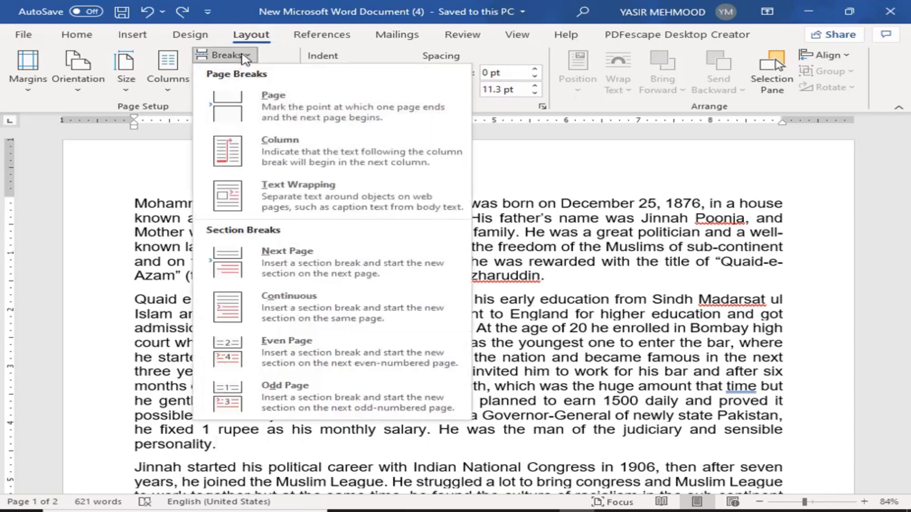
click(296, 111)
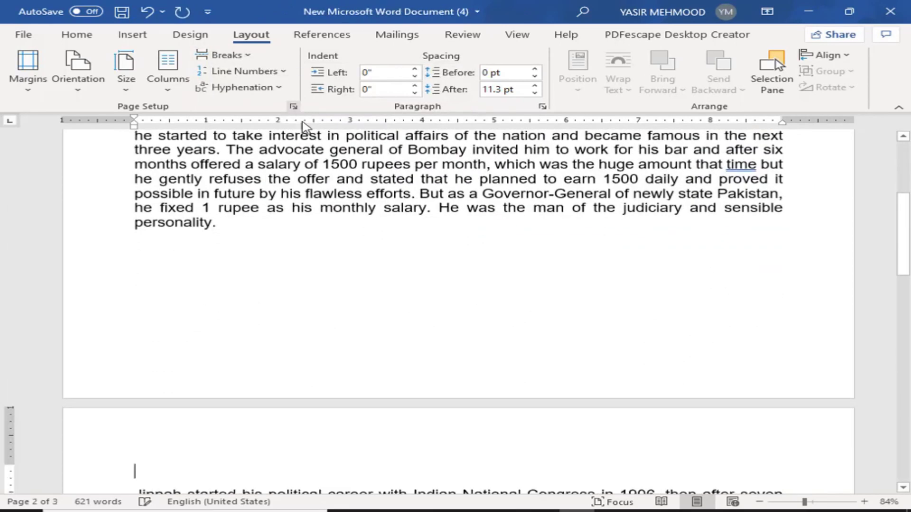
scroll(346, 200, down, 2)
scroll(356, 229, down, 2)
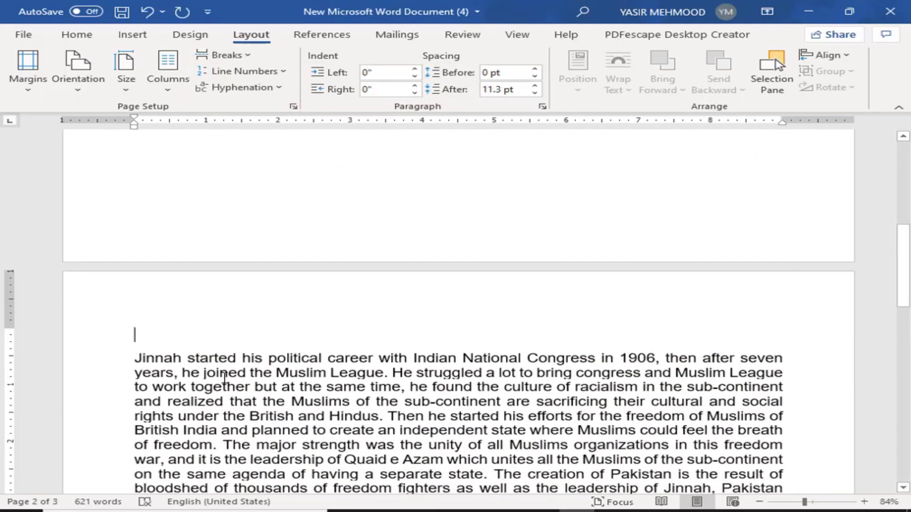
scroll(225, 377, down, 1)
scroll(225, 377, down, 10)
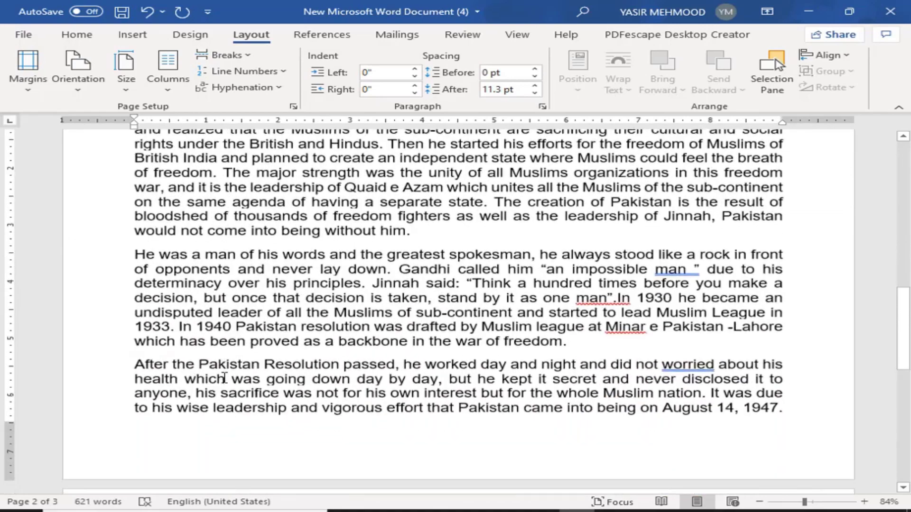
scroll(218, 370, up, 20)
scroll(233, 368, up, 4)
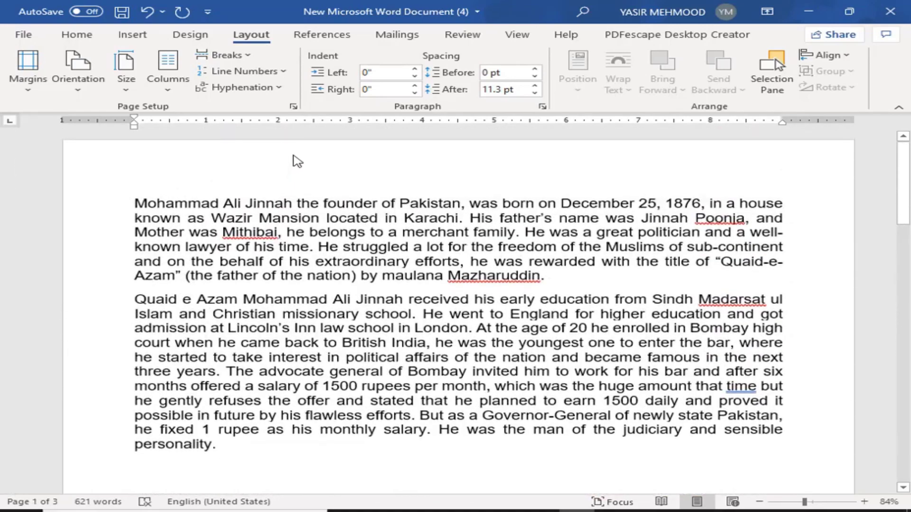
Step: Add "Mohammad Ali Jinnah" to the first page's header from the clipboard and return to the body text
click(294, 159)
double_click(258, 154)
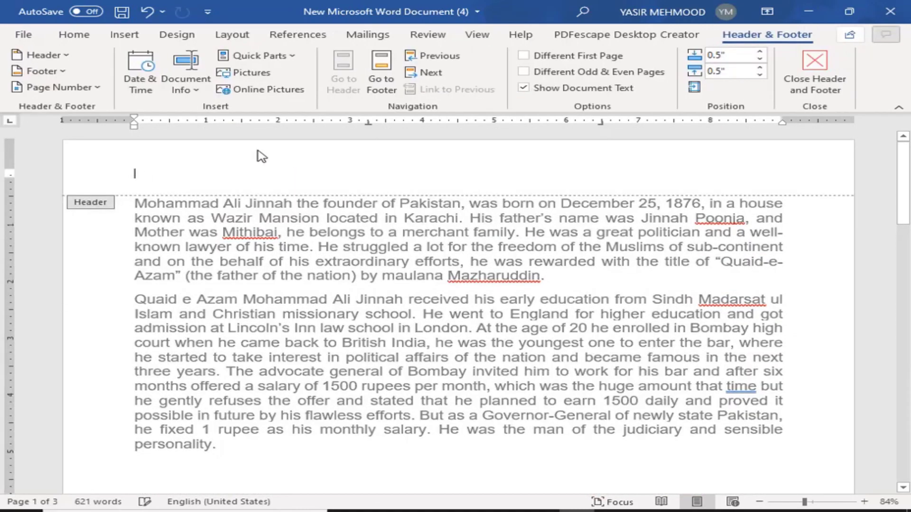
key(ctrl+v)
key(Escape)
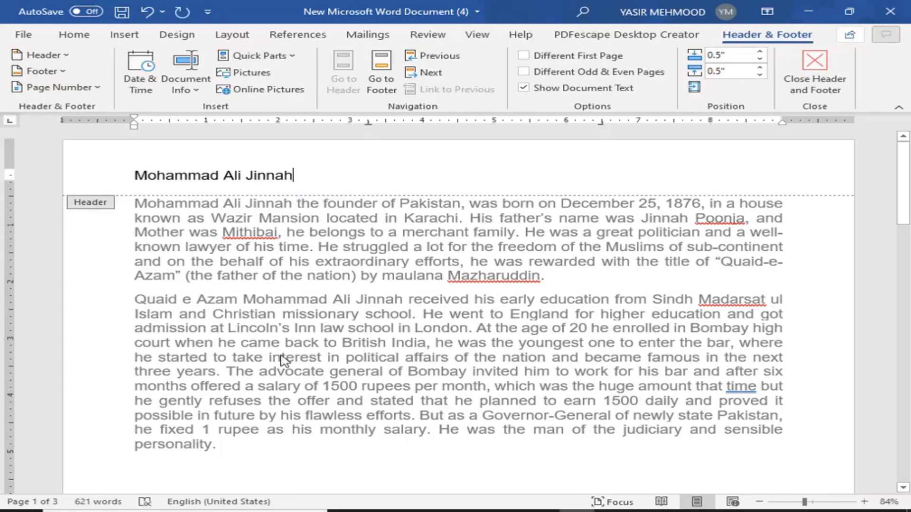
double_click(283, 359)
Step: Compare the header text on the first two pages and reopen the first page's header for editing
scroll(283, 357, down, 5)
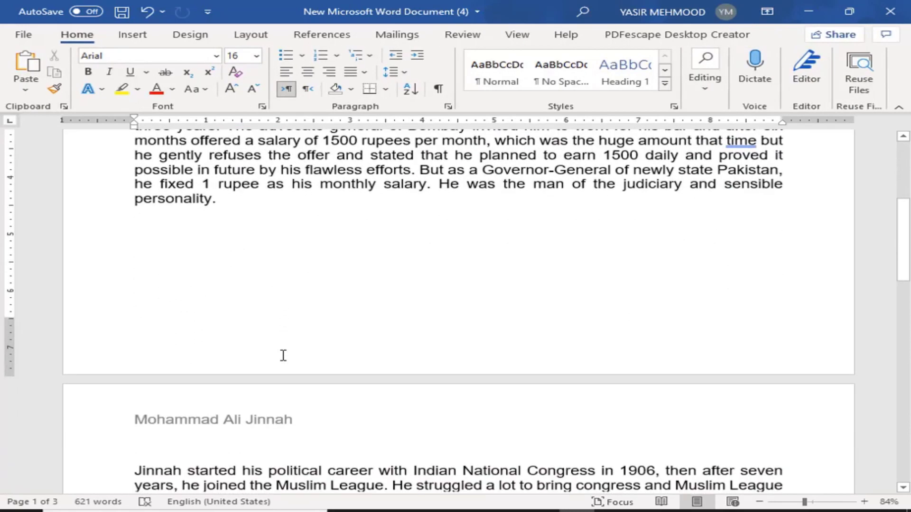
scroll(283, 354, up, 5)
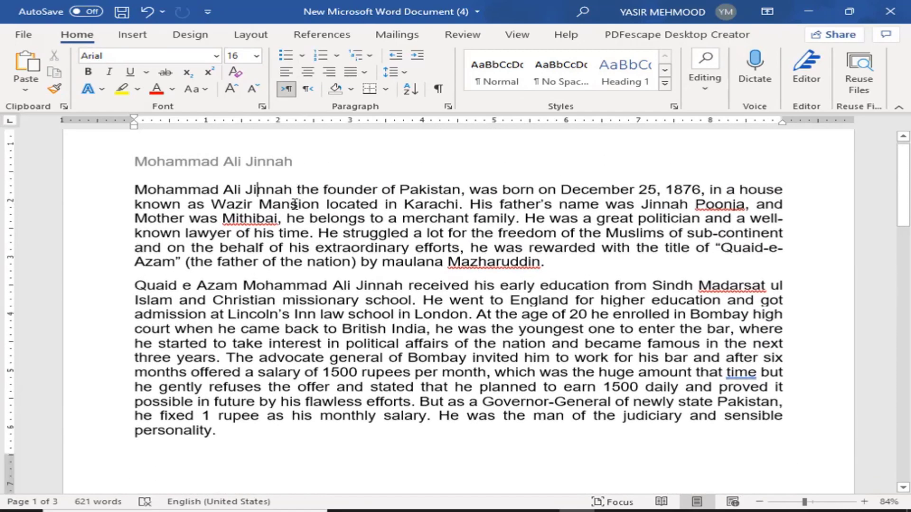
scroll(281, 298, down, 5)
scroll(256, 190, up, 5)
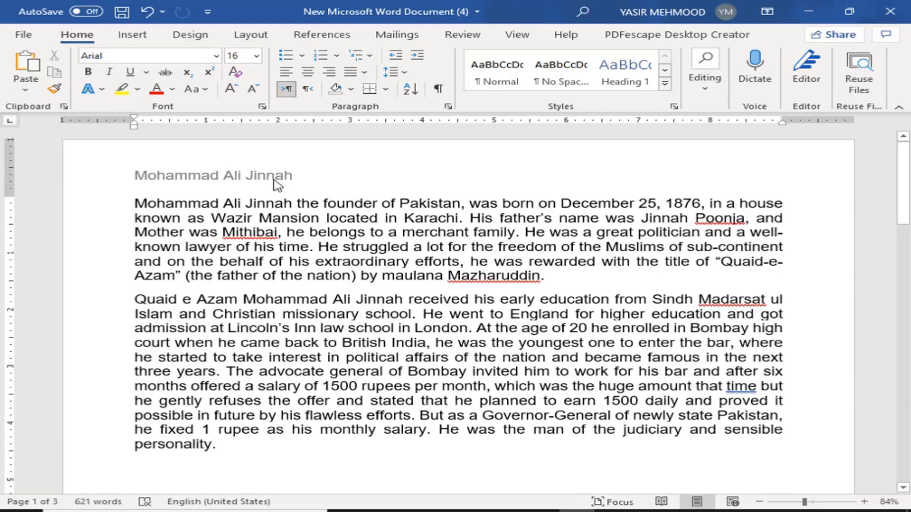
double_click(277, 186)
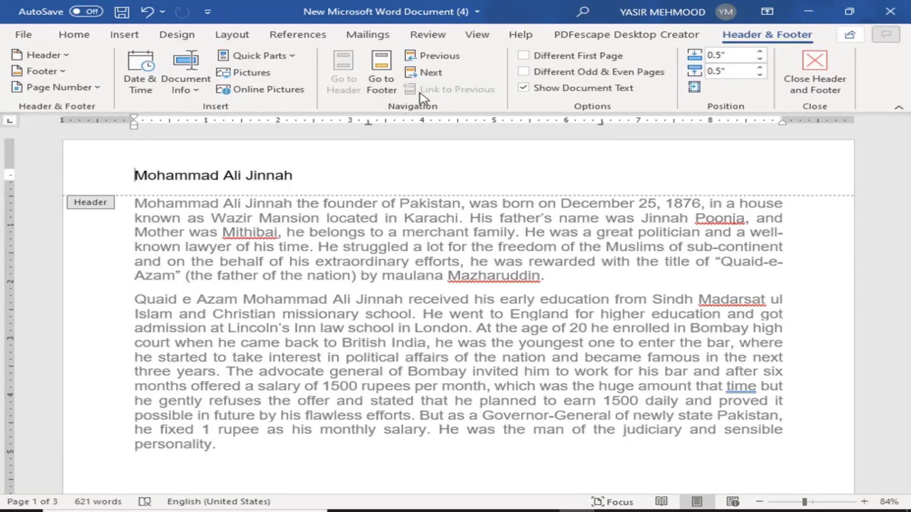
Step: Undo the header text and the page break before "Jinnah started his political career", and save the document
scroll(211, 203, down, 5)
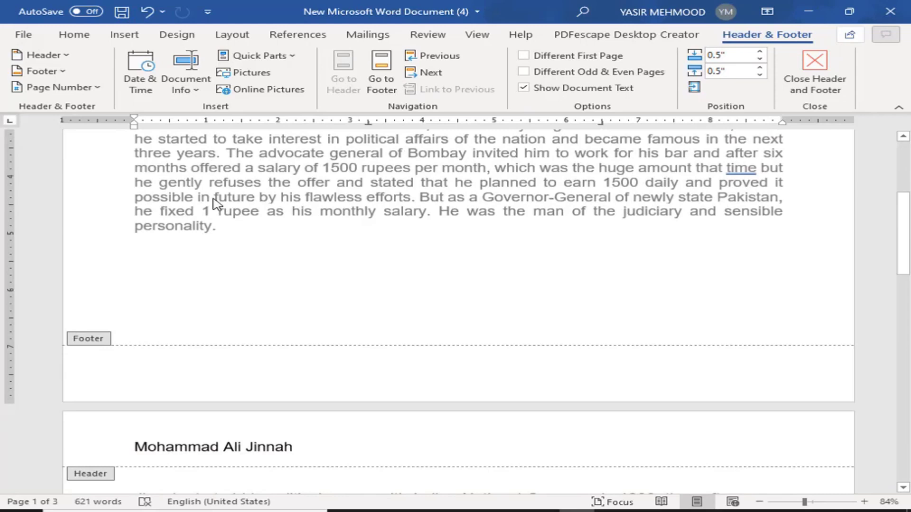
scroll(216, 203, up, 5)
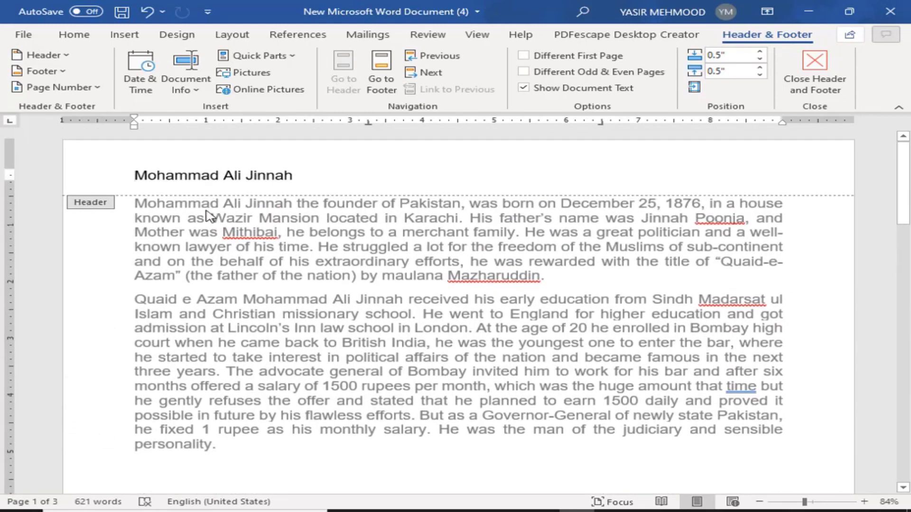
double_click(190, 234)
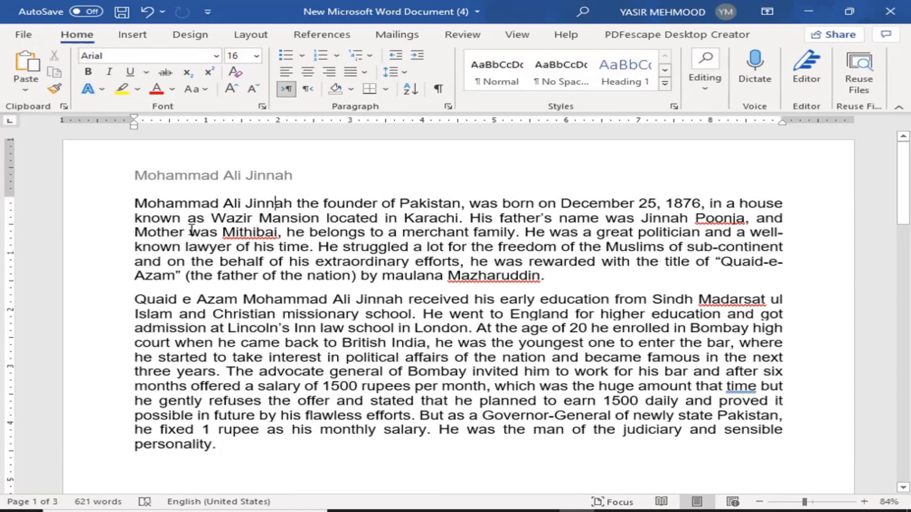
key(ctrl+z)
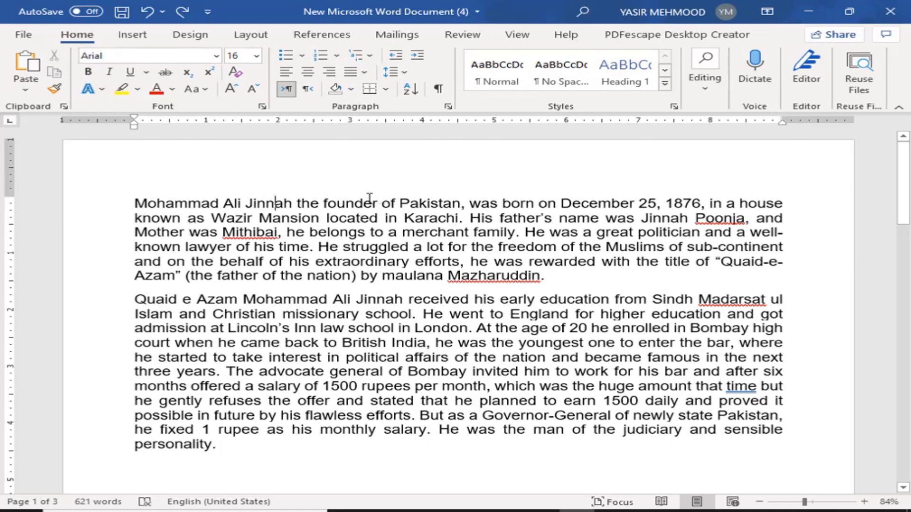
scroll(409, 213, down, 2)
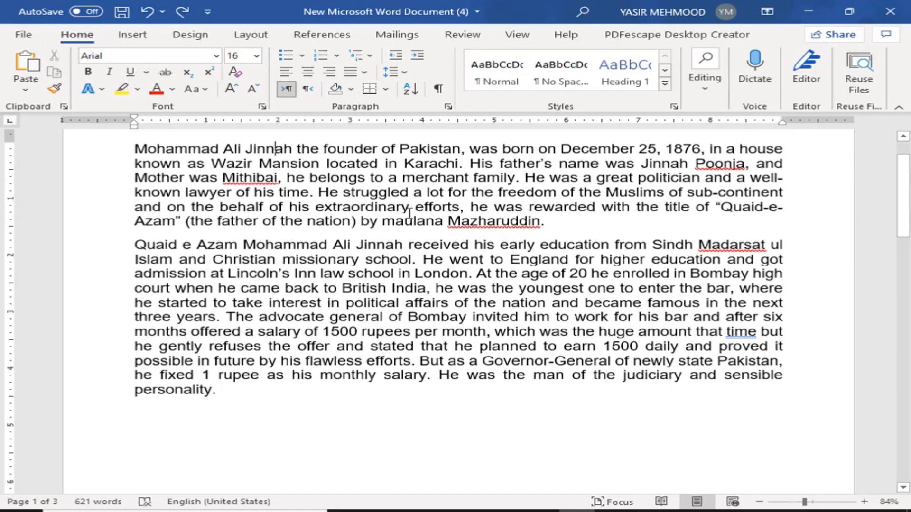
scroll(276, 384, down, 5)
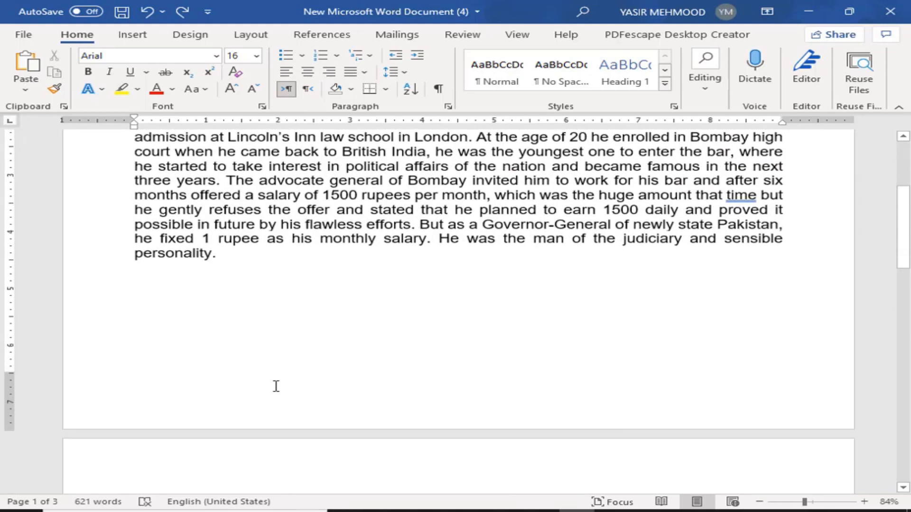
key(ctrl+s)
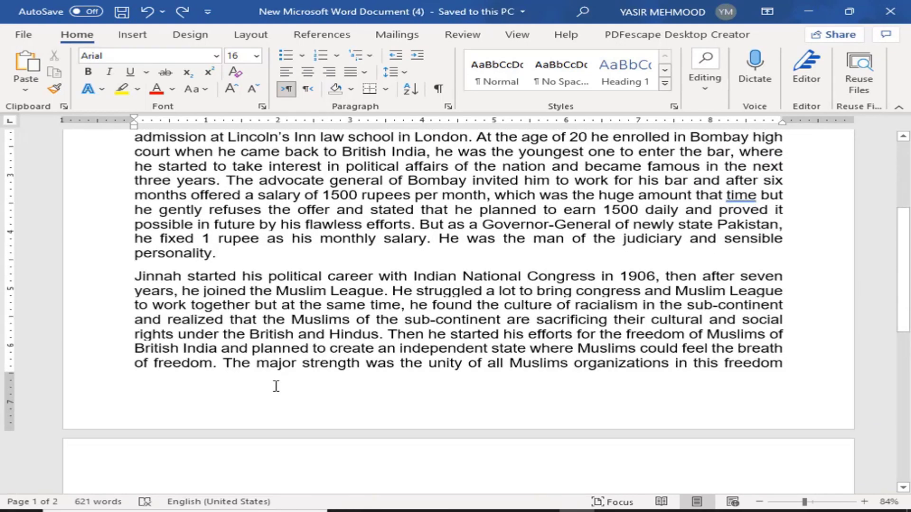
Step: Insert a Next Page section break after the second paragraph, before "Jinnah started his political career"
scroll(277, 331, up, 4)
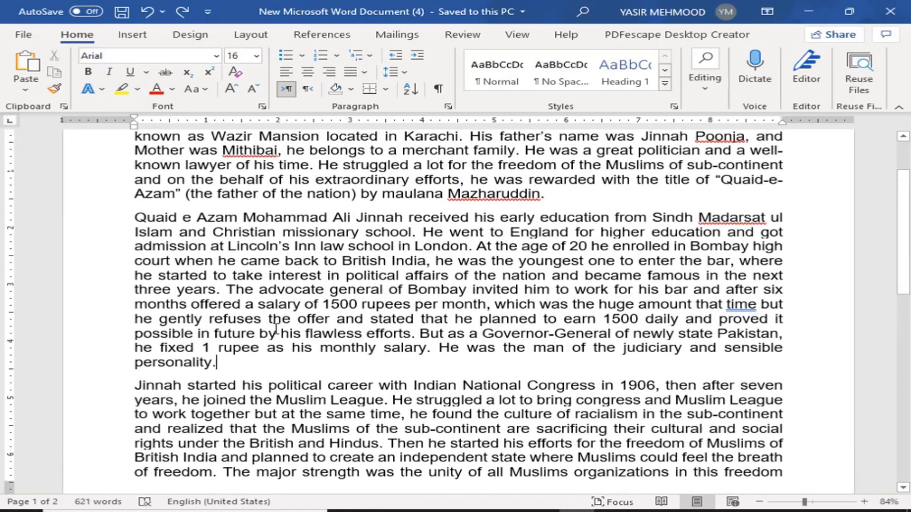
scroll(232, 251, up, 3)
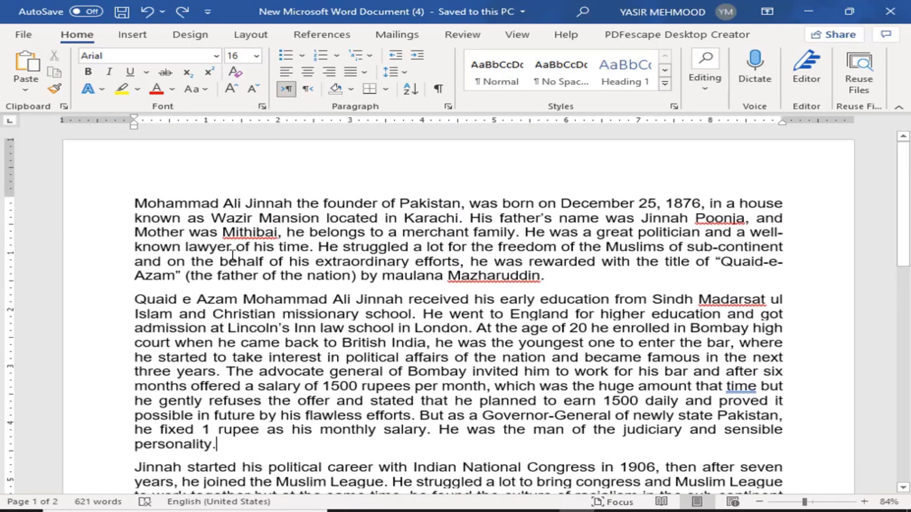
scroll(258, 244, down, 10)
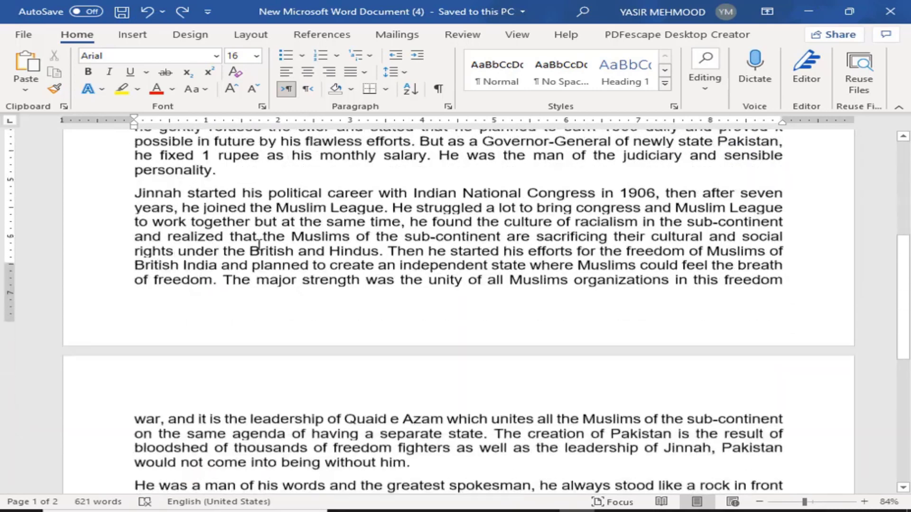
scroll(258, 245, down, 3)
scroll(290, 349, up, 12)
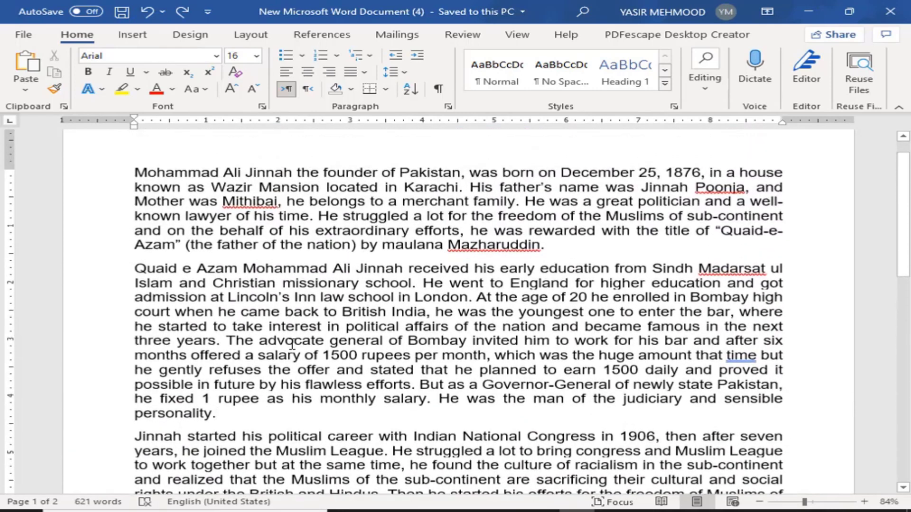
scroll(292, 344, up, 1)
scroll(275, 361, down, 2)
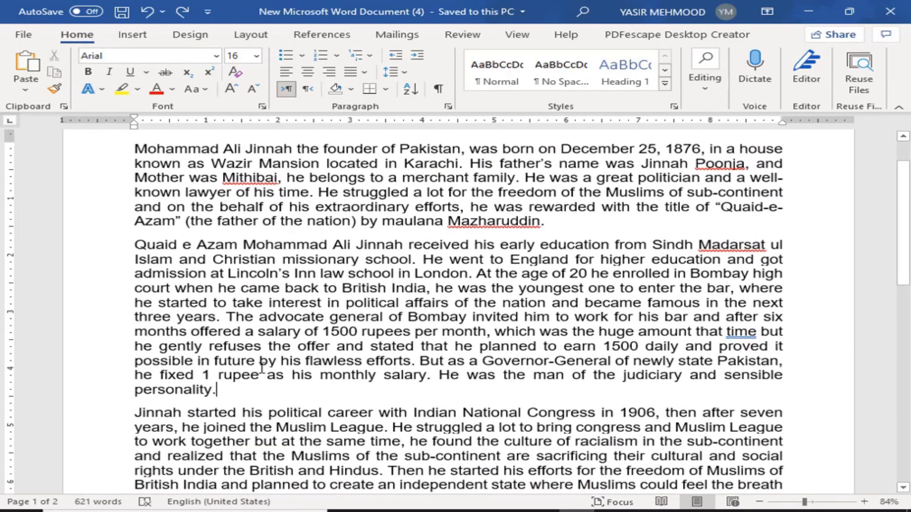
click(250, 38)
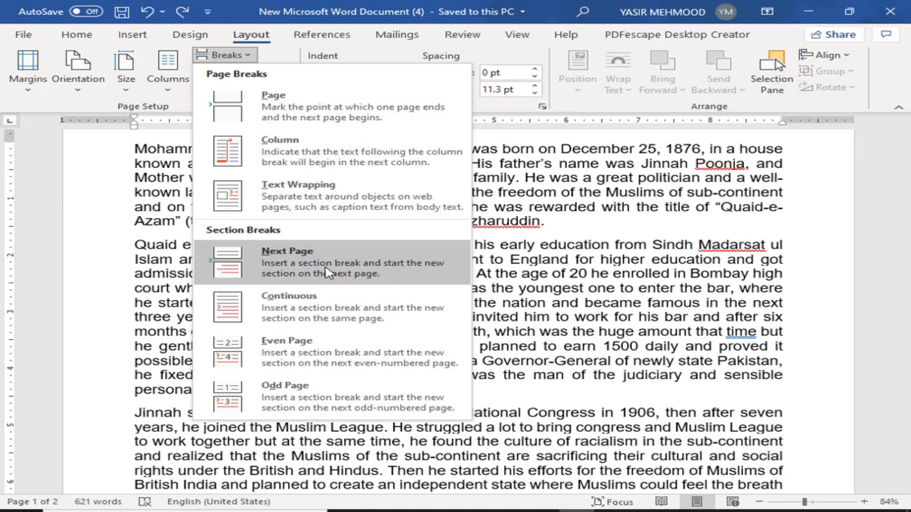
click(327, 273)
scroll(326, 270, down, 6)
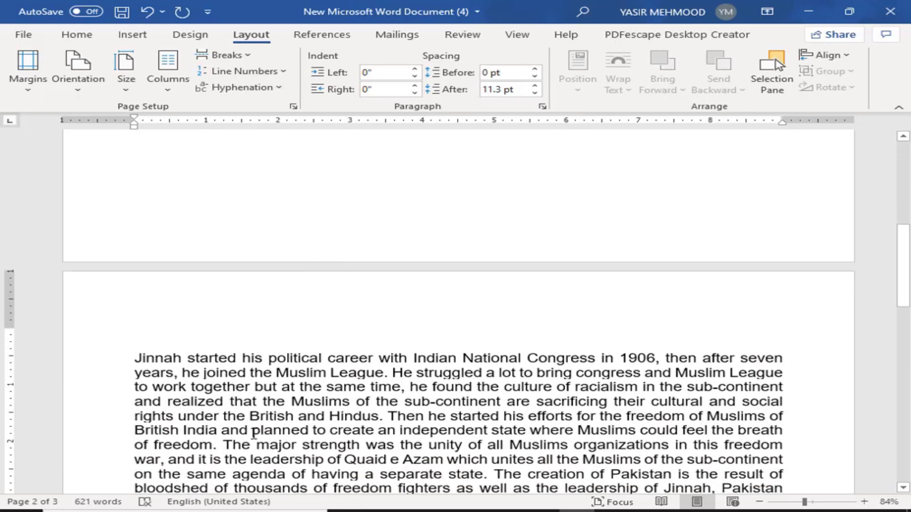
Step: Enter "founder of Pakistan" as the Section 1 header on the first page and return to the body text
scroll(372, 275, up, 15)
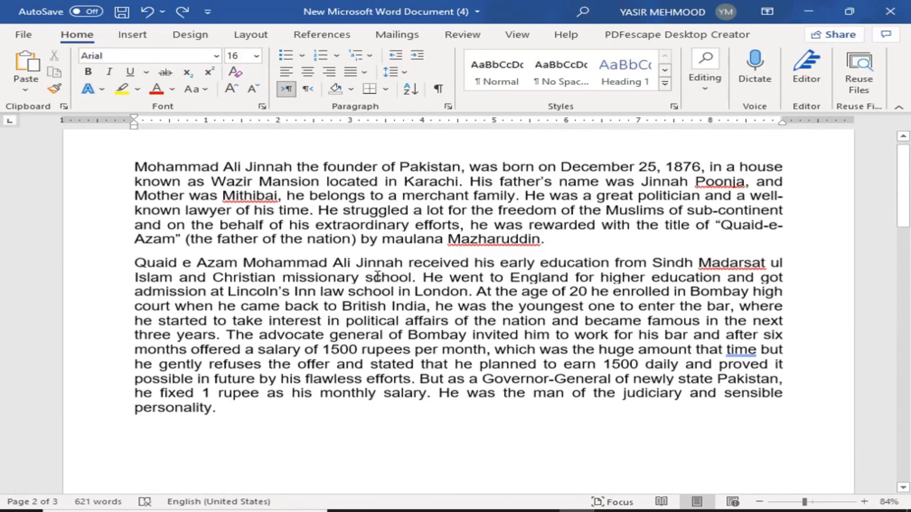
double_click(310, 159)
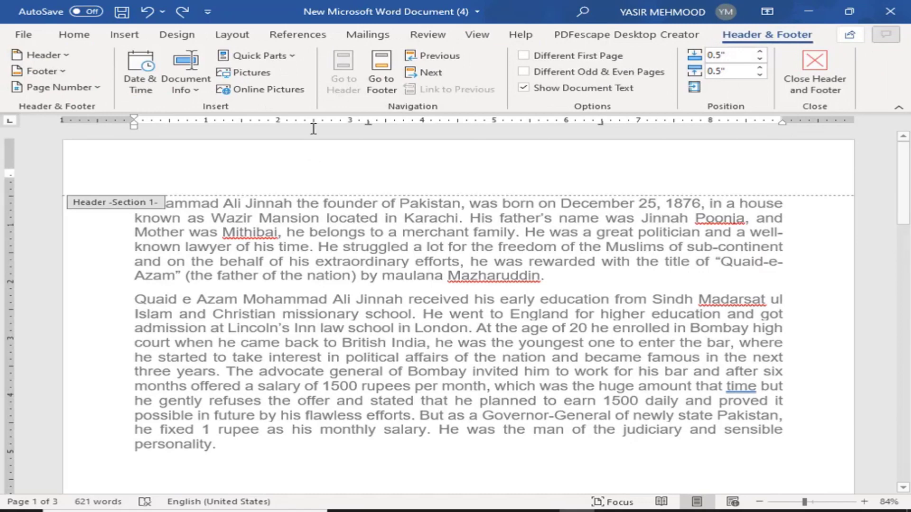
scroll(332, 171, down, 1)
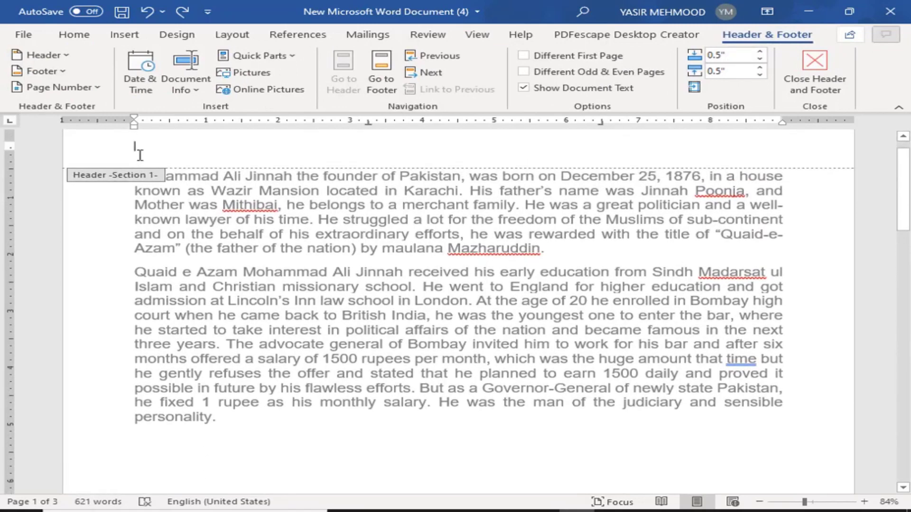
scroll(212, 368, down, 8)
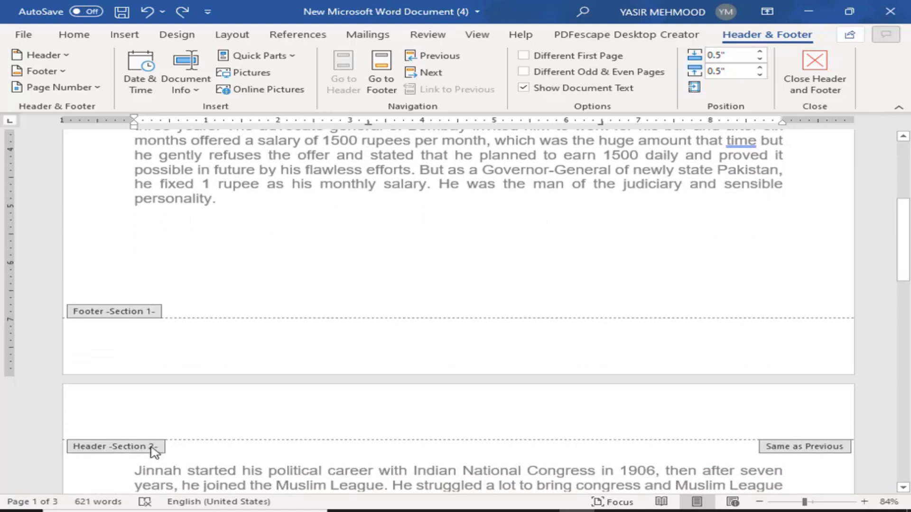
scroll(161, 446, up, 5)
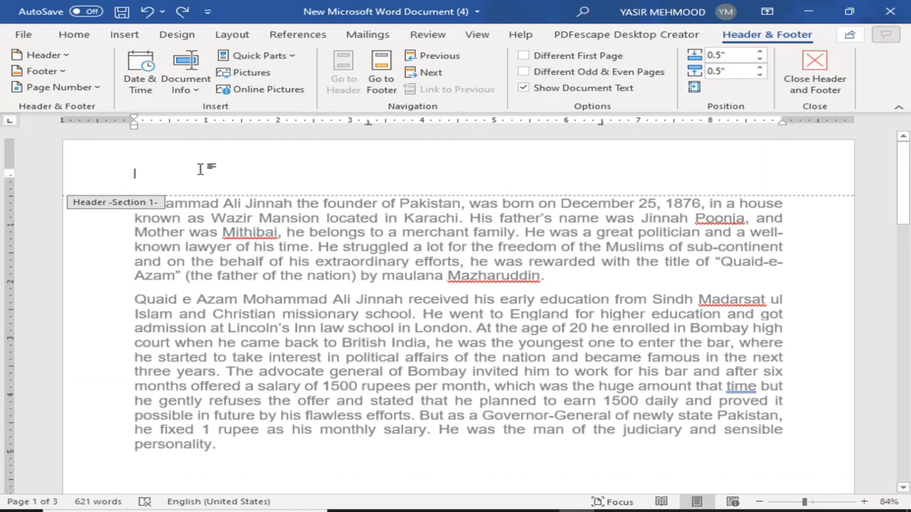
text(founder of Pakistan)
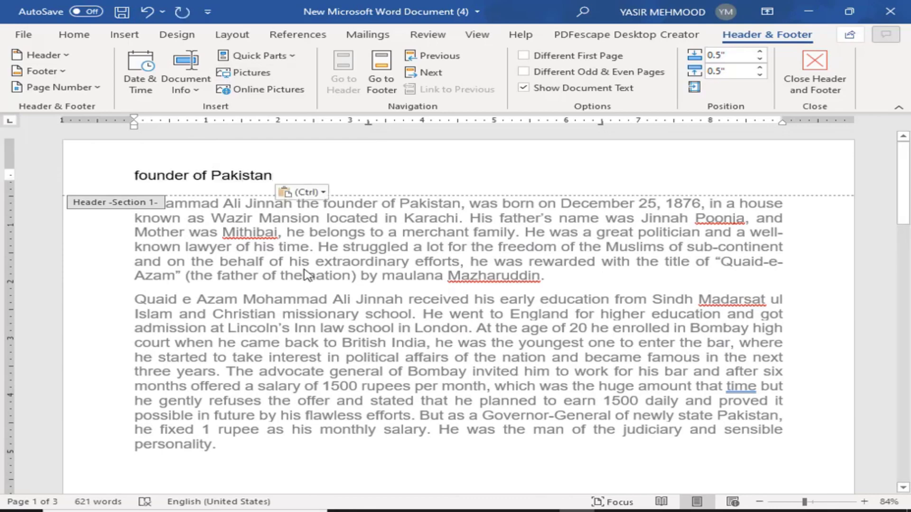
key(ctrl)
key(Escape)
key(Escape)
double_click(289, 290)
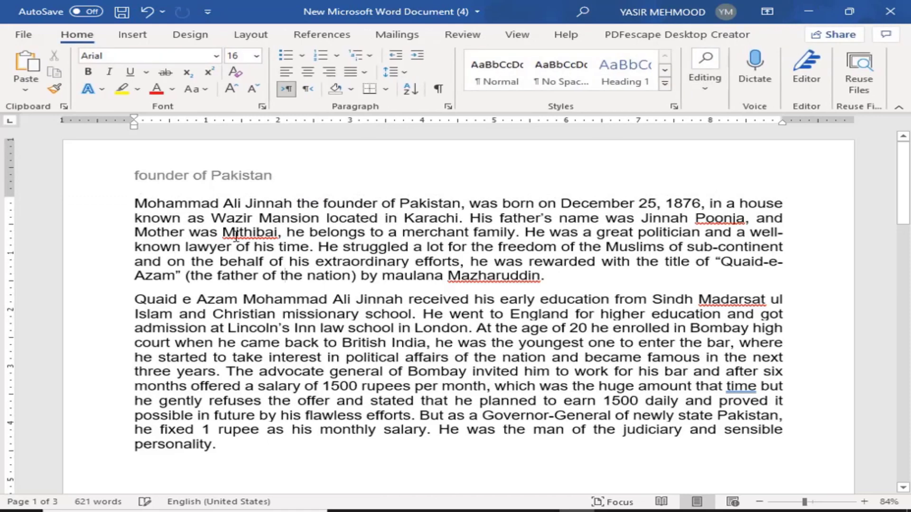
Step: Copy "Mohammad Ali Jinnah" from the start of the first paragraph and unlink the Section 2 header from the previous section
drag(135, 204, 280, 207)
key(ctrl+c)
scroll(280, 208, down, 6)
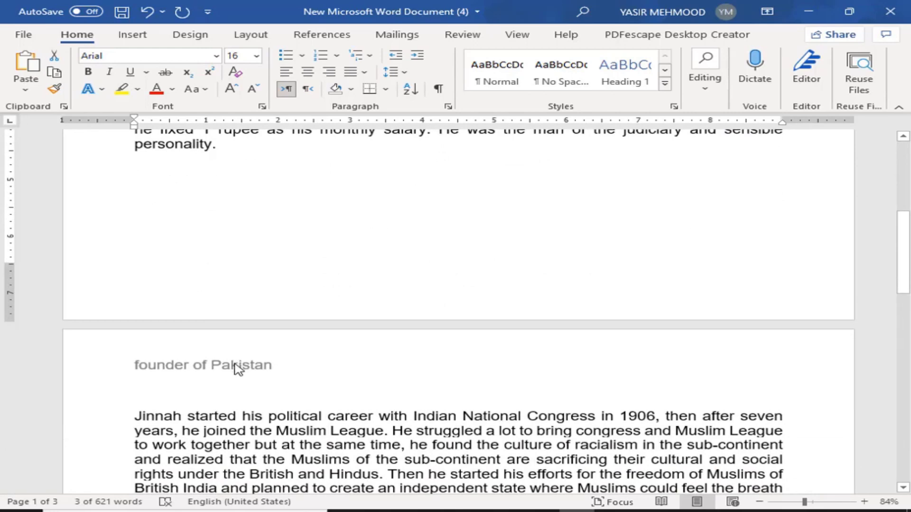
triple_click(239, 370)
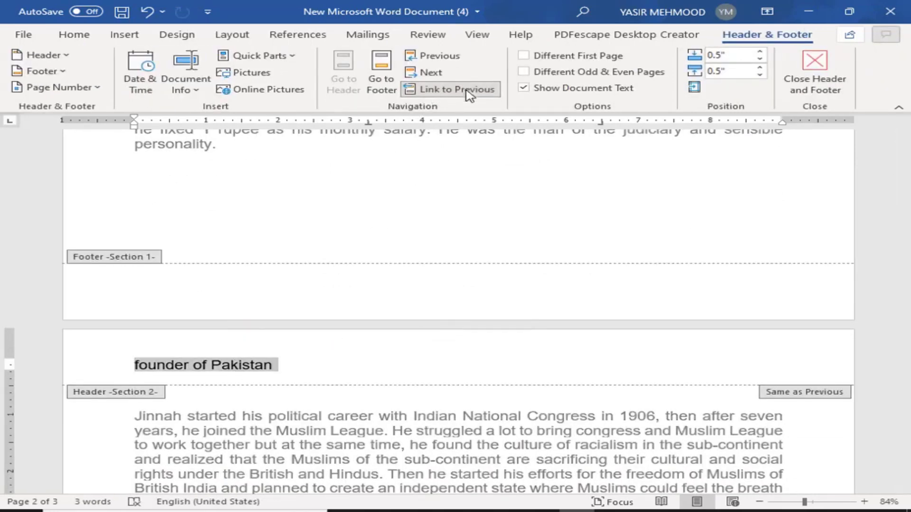
click(472, 90)
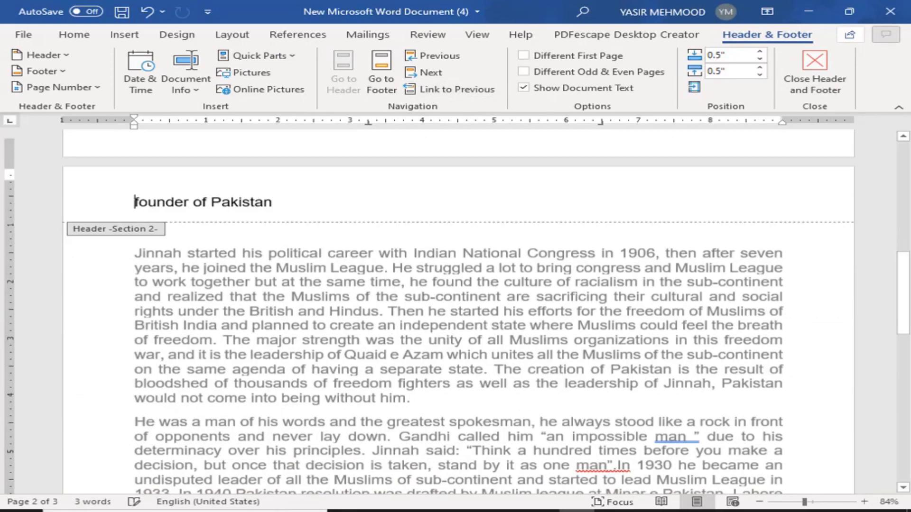
Step: Replace the Section 2 header text with the copied "Mohammad Ali Jinnah" and return to the body text
key(ctrl+a)
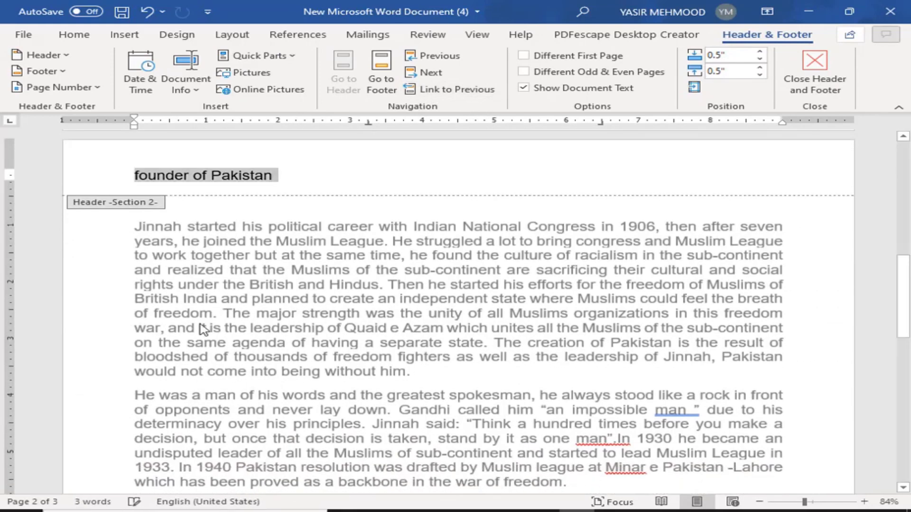
key(ctrl+v)
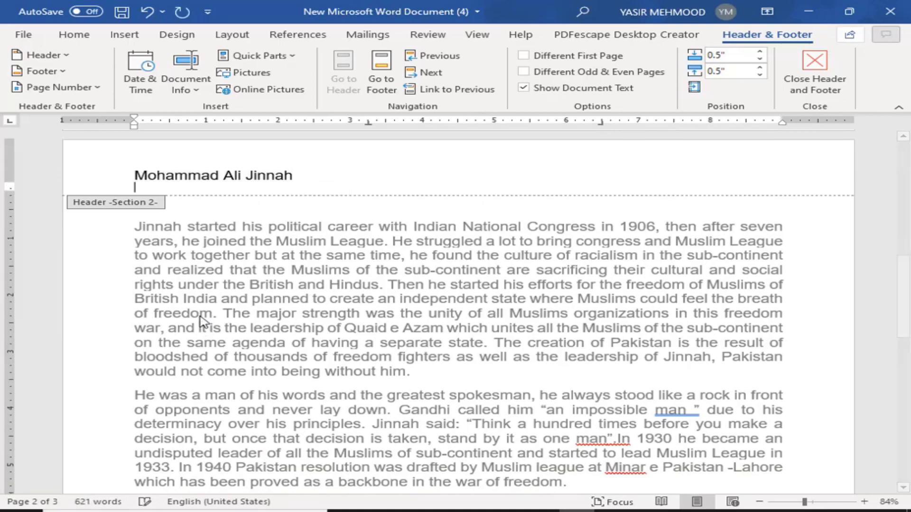
double_click(207, 285)
Step: Compare the header text on the first page with that on the second page
scroll(207, 283, up, 5)
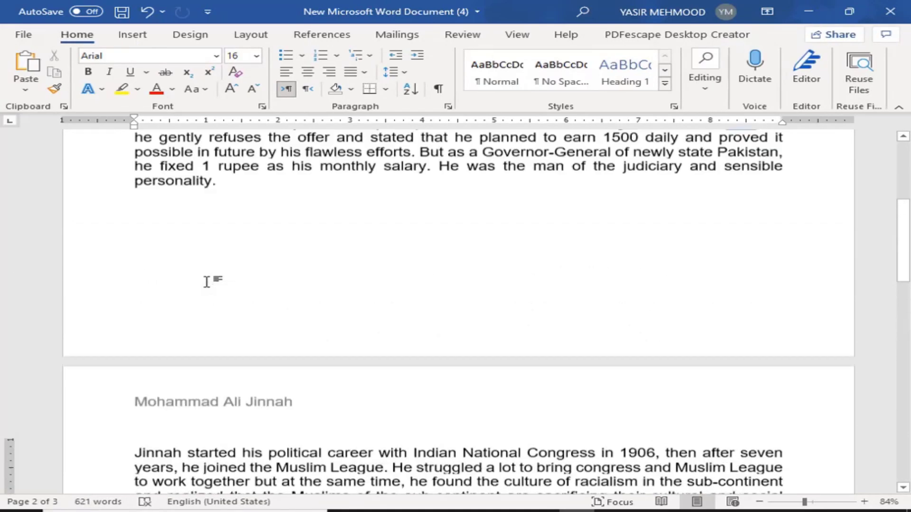
scroll(207, 283, up, 5)
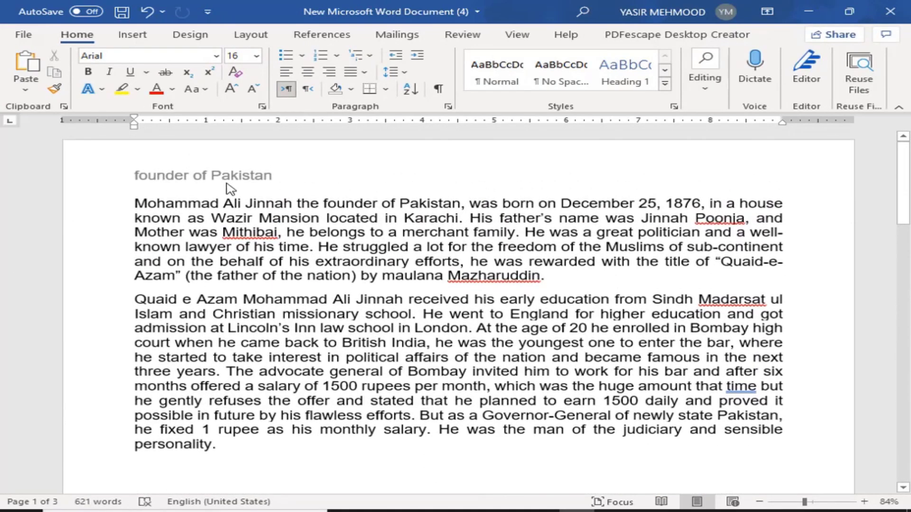
scroll(232, 186, down, 10)
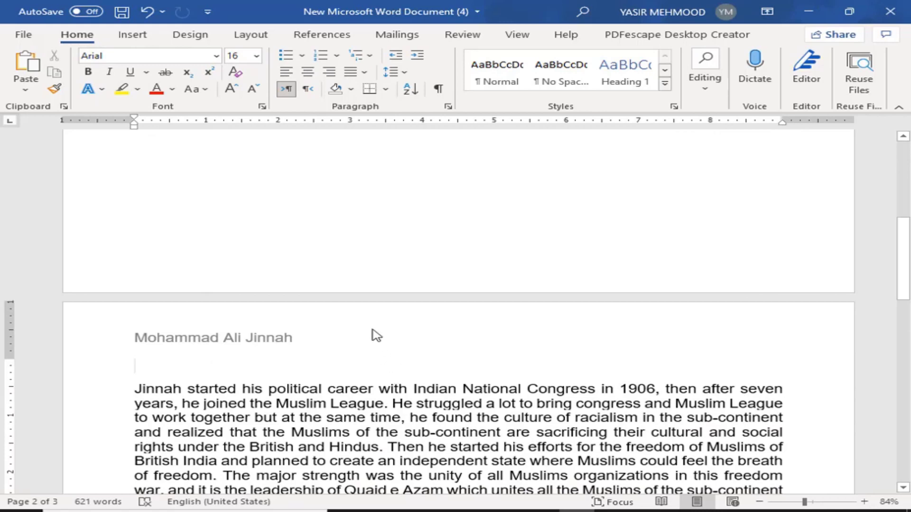
scroll(350, 291, up, 8)
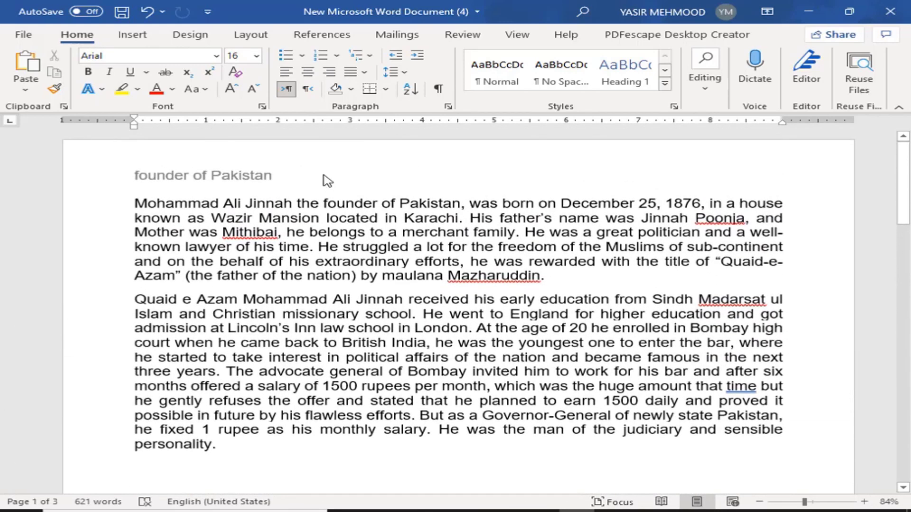